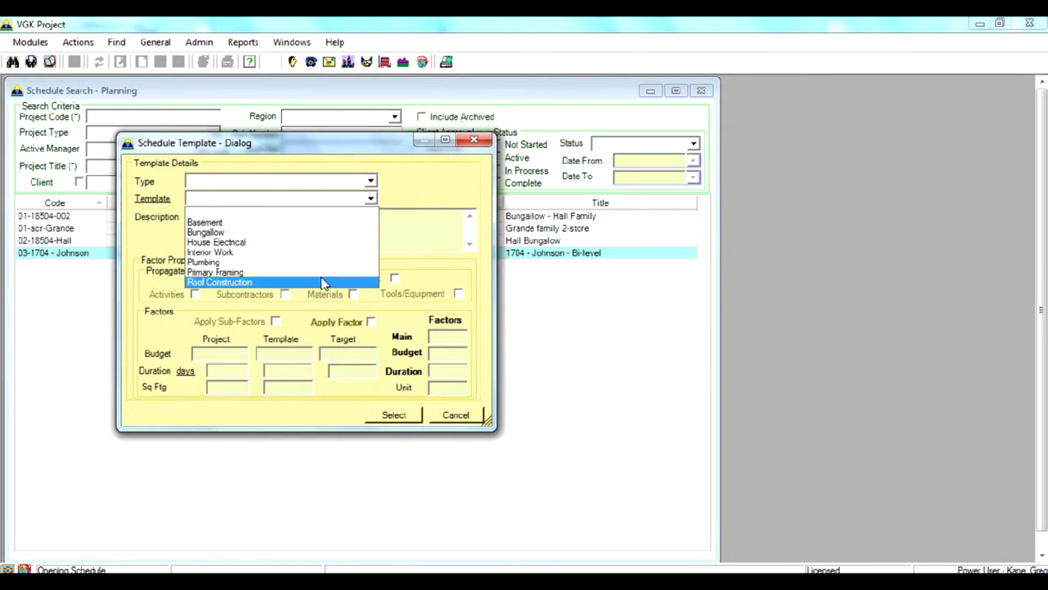
Set the schedule template type to City House and choose the Bungallow template
click(400, 200)
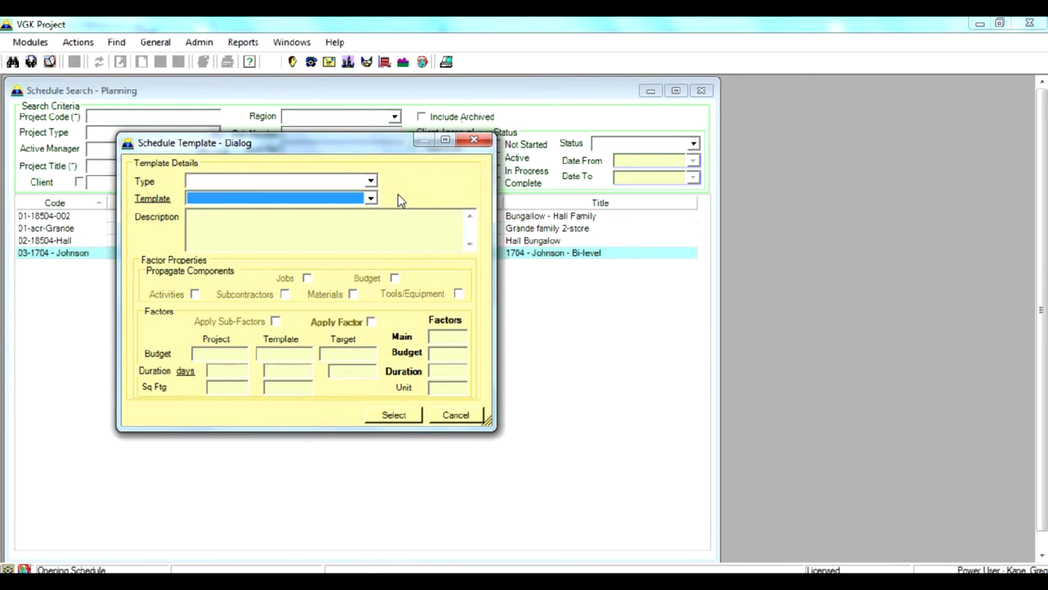
click(370, 181)
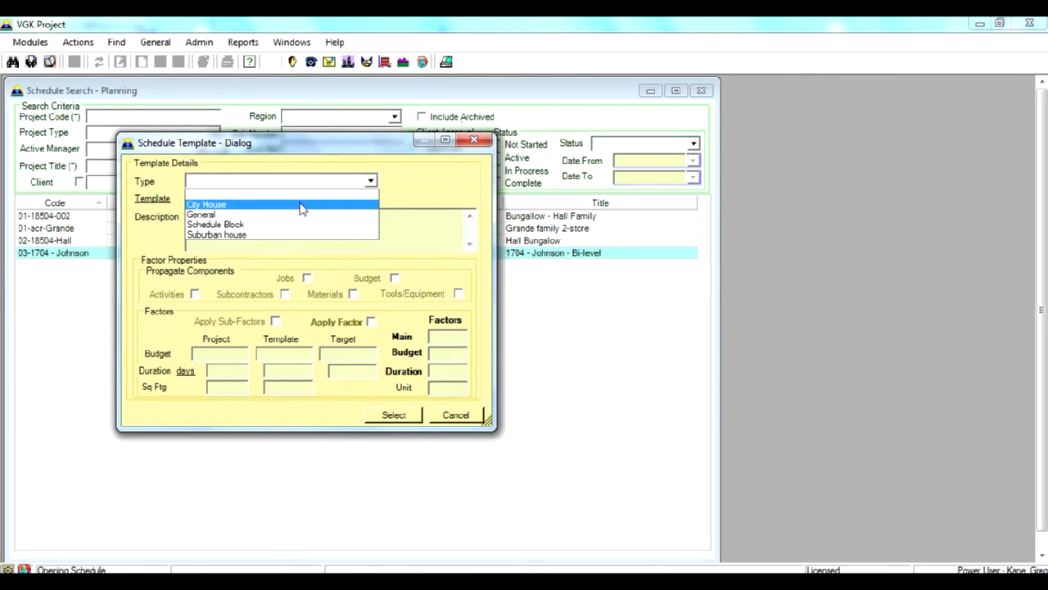
click(300, 204)
click(371, 199)
click(332, 219)
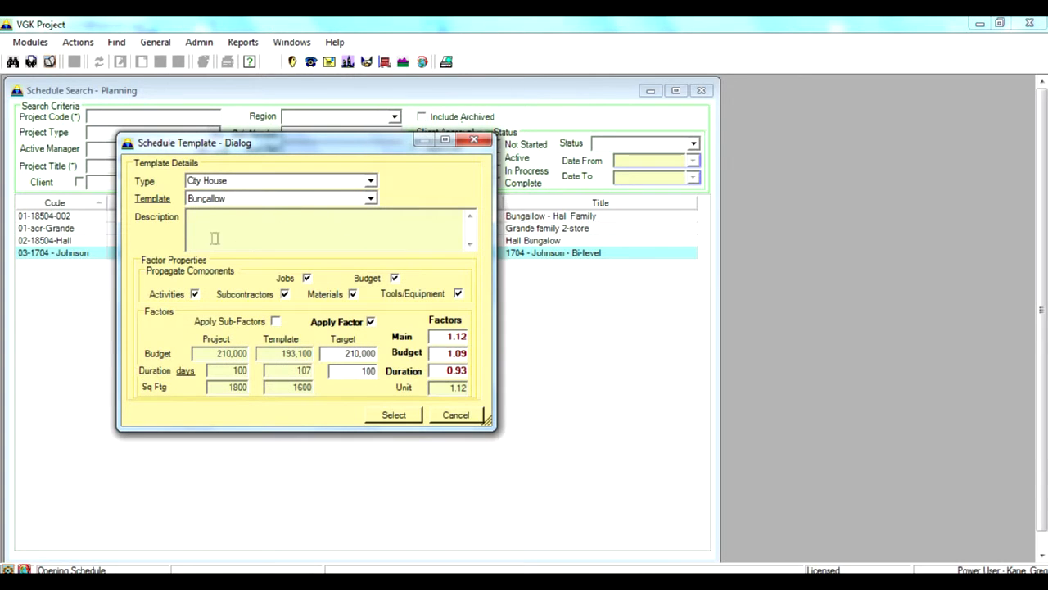
Open the Bungallow template's details, expand all its schedule items and examine them in the maximized Gantt chart
click(155, 199)
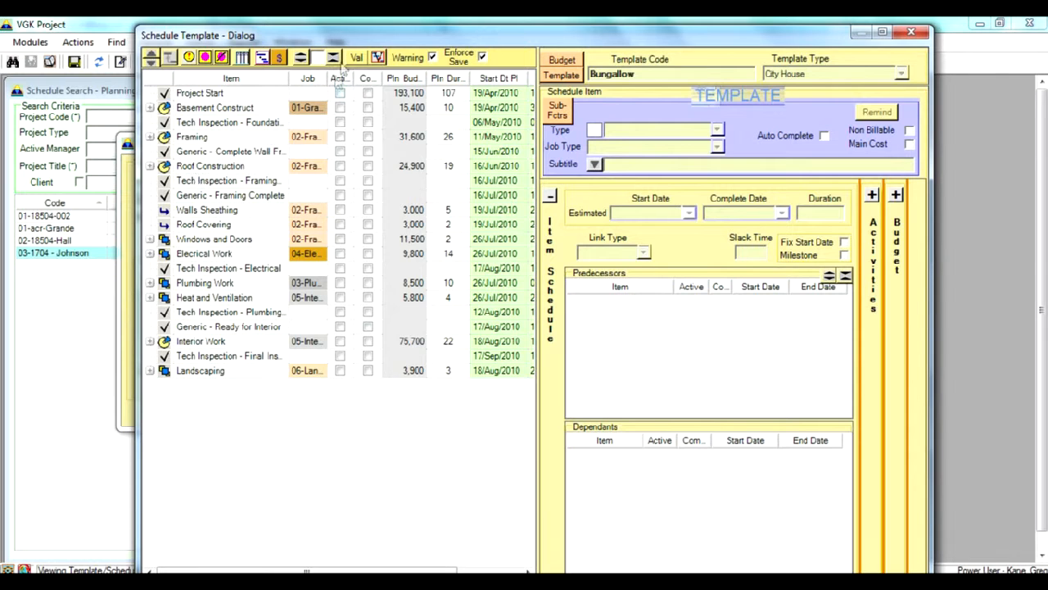
click(300, 57)
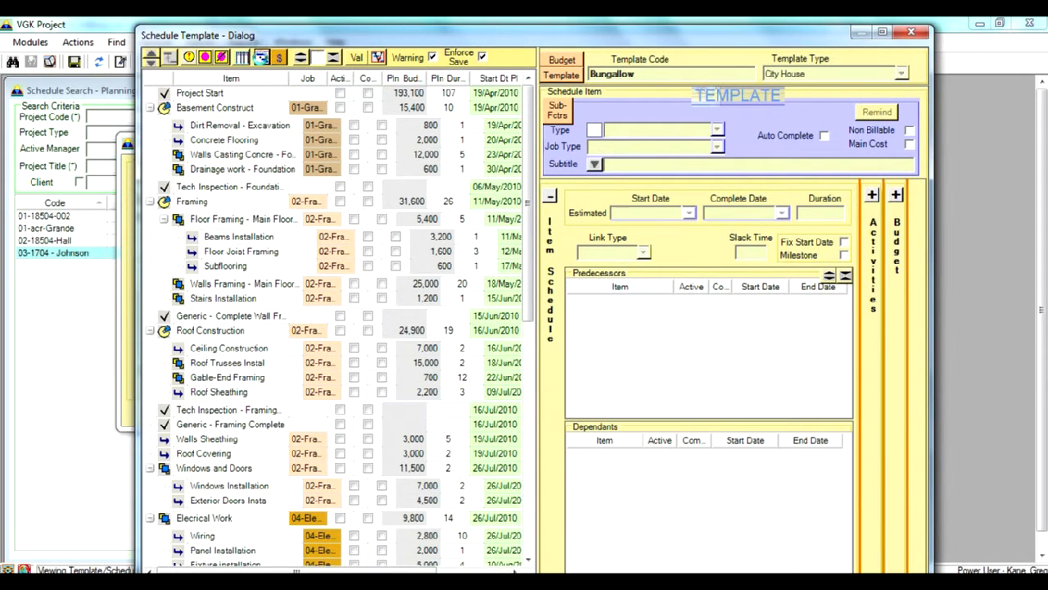
click(261, 57)
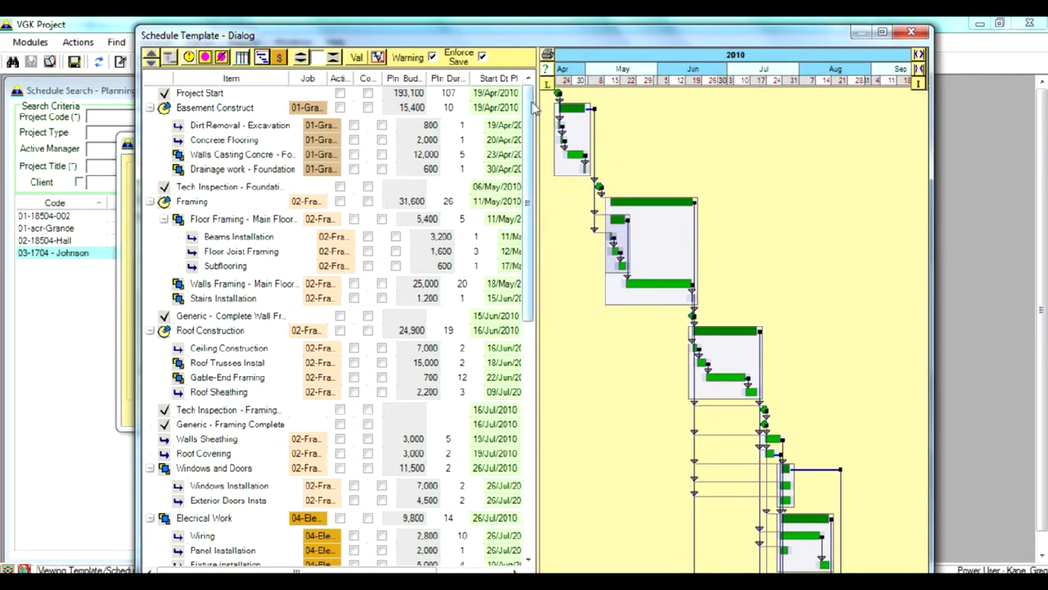
double_click(544, 39)
mouse_move(391, 113)
mouse_down()
mouse_move(386, 184)
mouse_move(388, 97)
mouse_up()
Return to the template's item details, examine the Framing stage's schedule and budget, and close the template
click(122, 45)
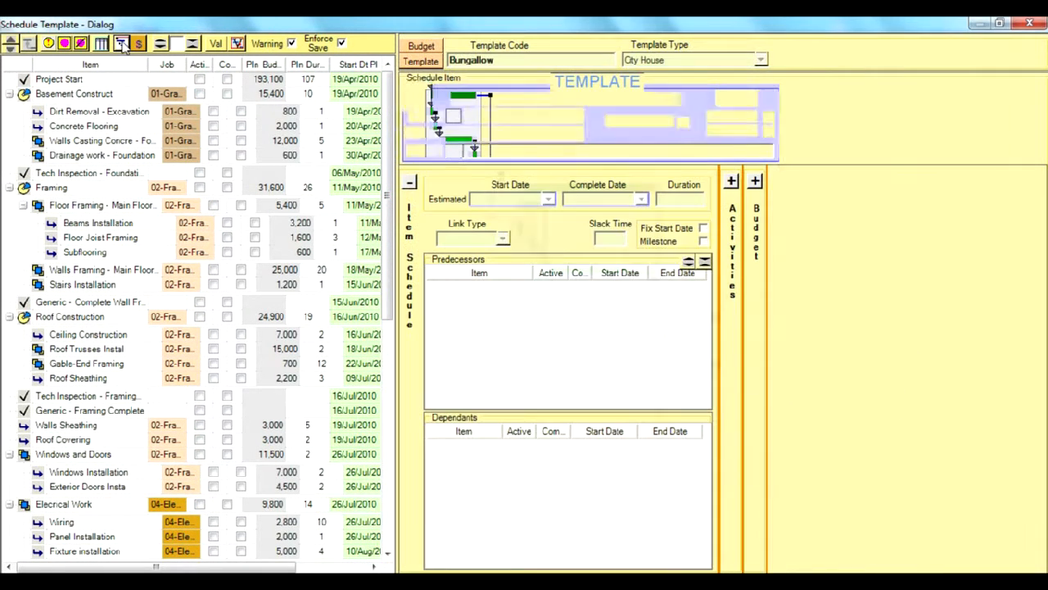
click(69, 191)
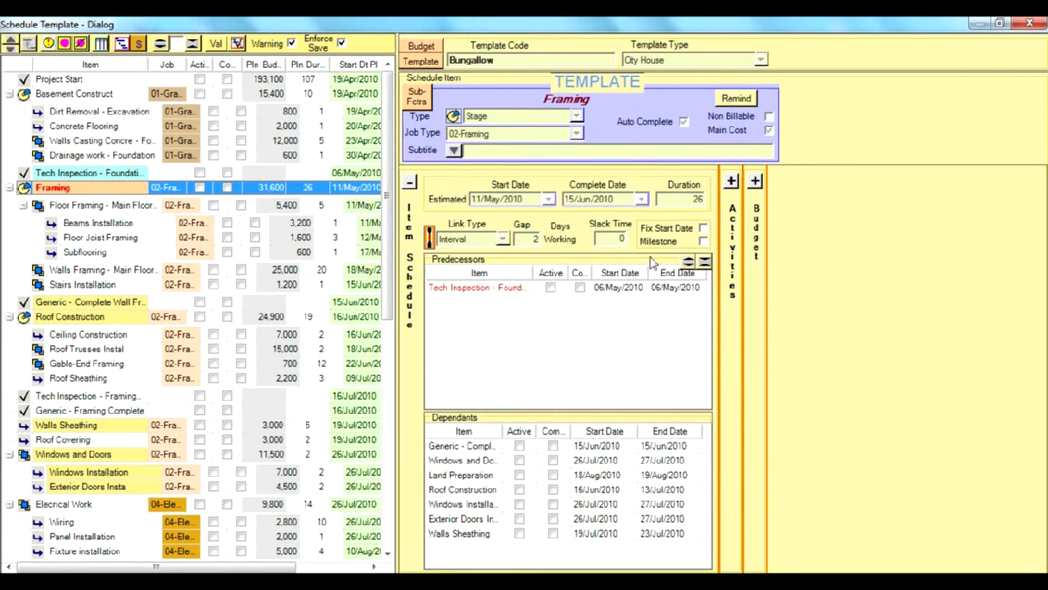
click(755, 180)
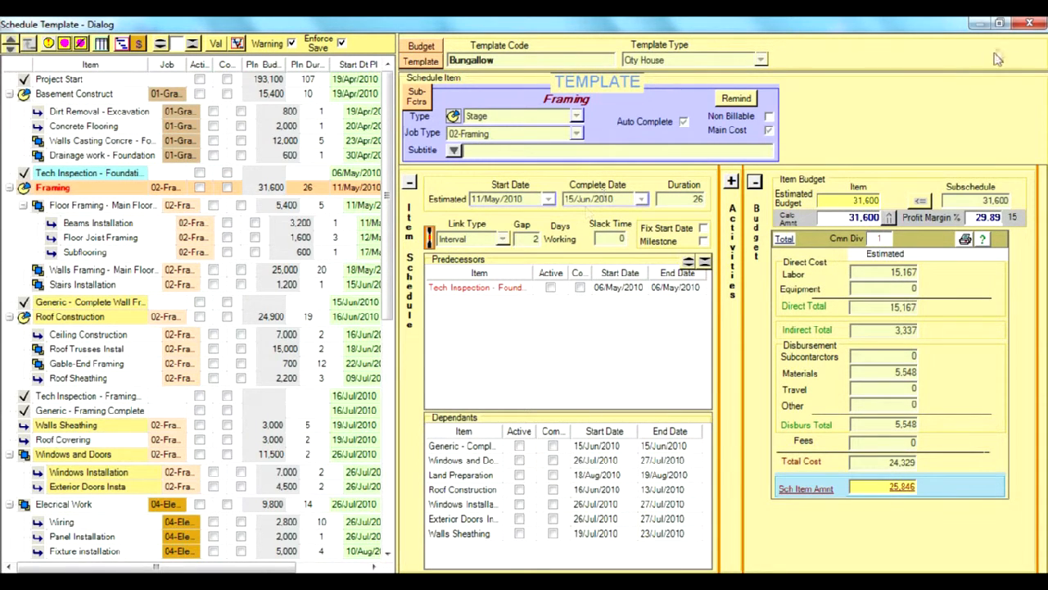
click(1033, 25)
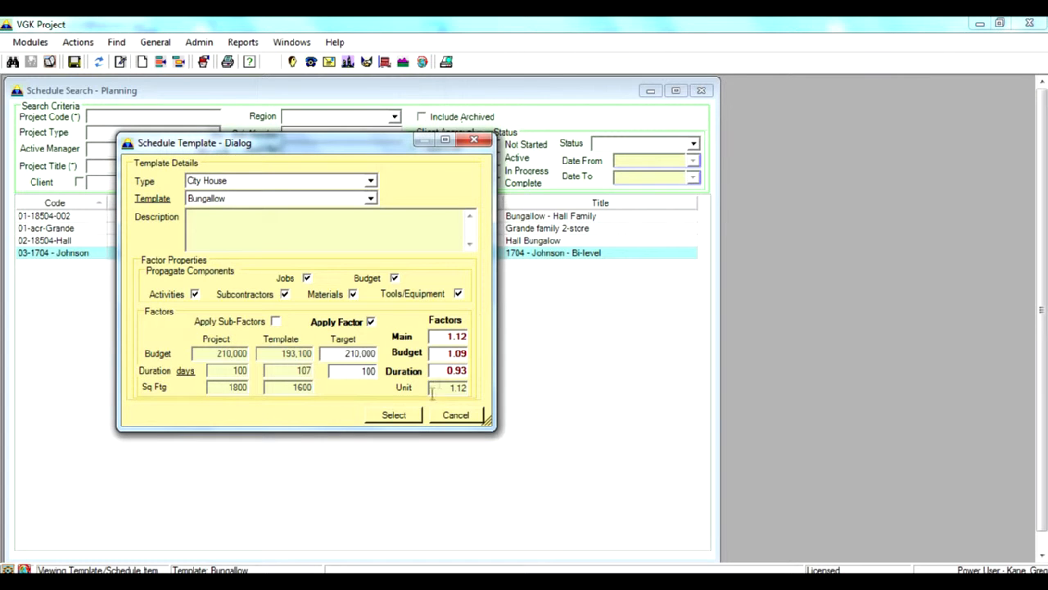
Apply the Bungallow template to the project and expand all items of the resulting schedule
click(395, 415)
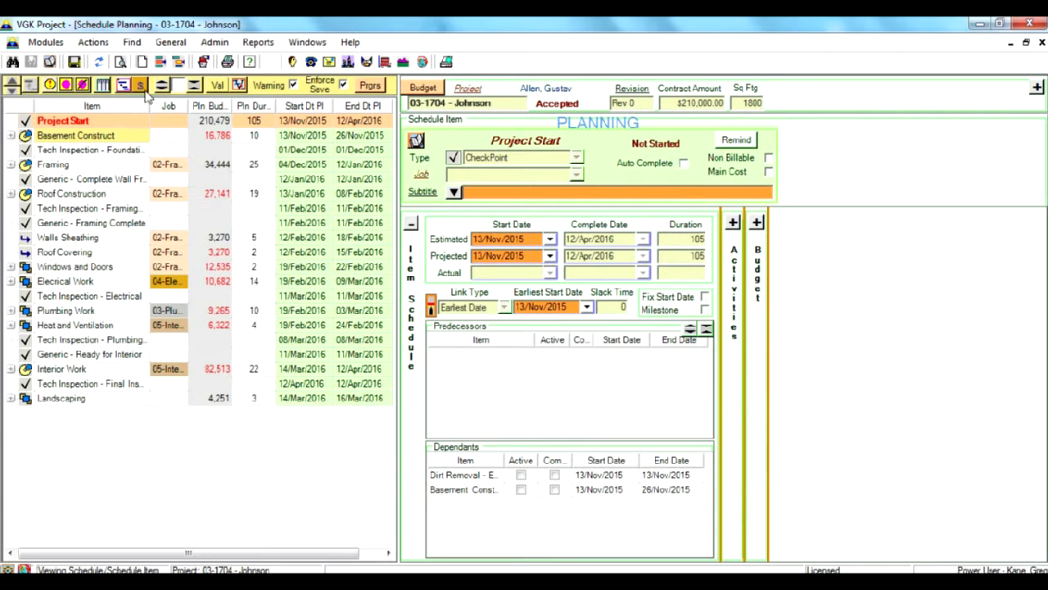
click(162, 88)
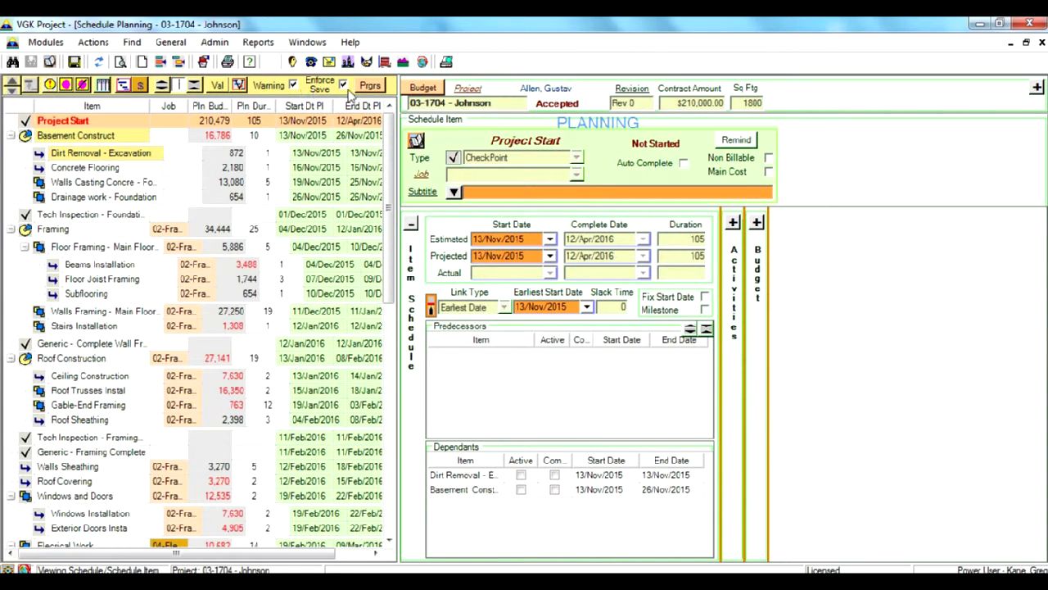
Examine the Framing stage's planned dates and the project schedule's Gantt chart, and return to the item details
click(115, 234)
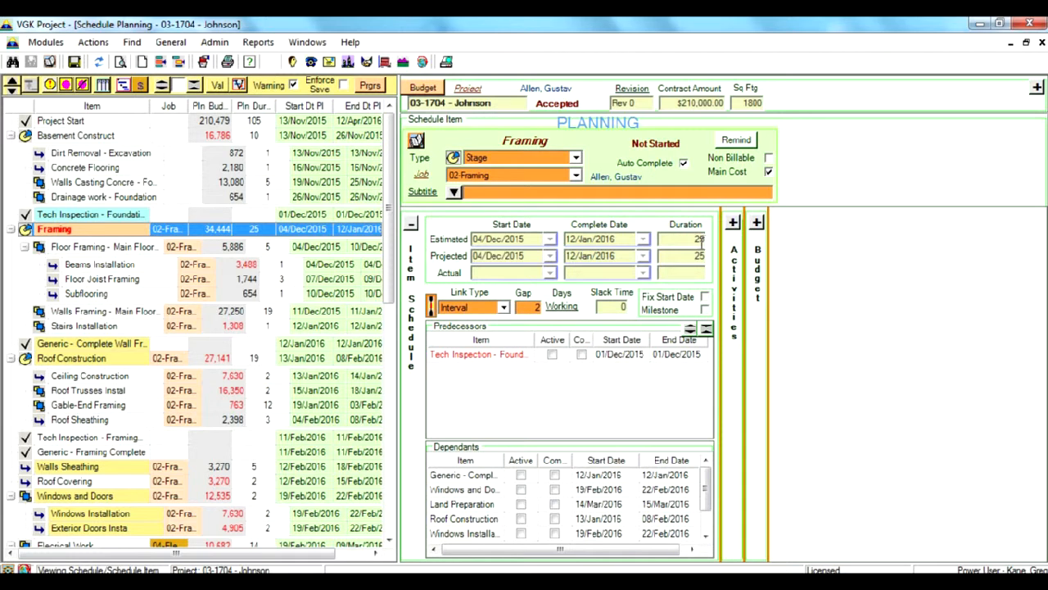
click(123, 85)
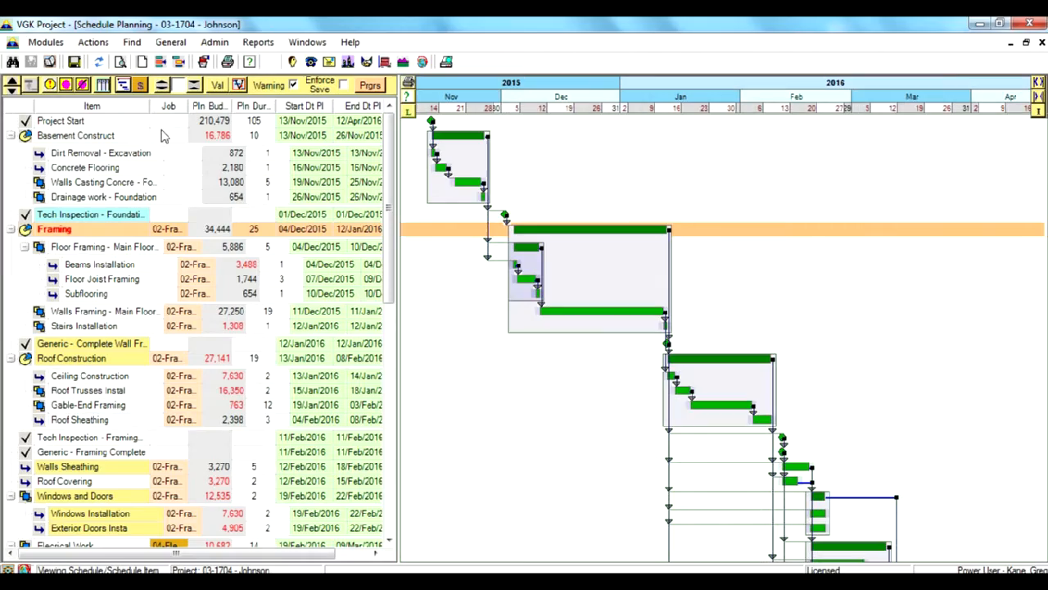
scroll(393, 141, down, 1)
mouse_move(393, 141)
mouse_down()
mouse_move(394, 307)
mouse_move(401, 124)
mouse_up()
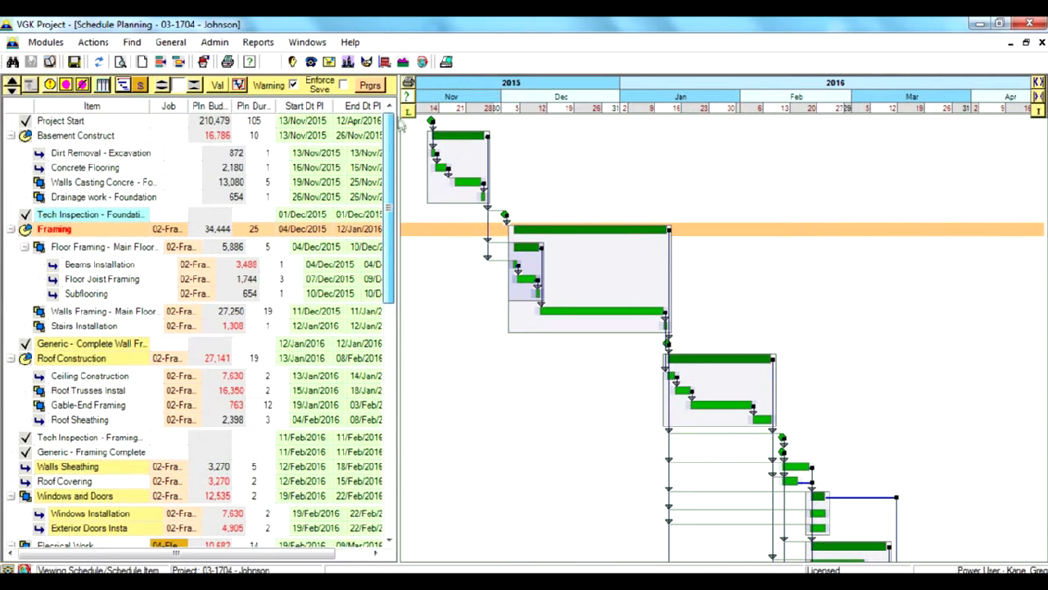
click(124, 86)
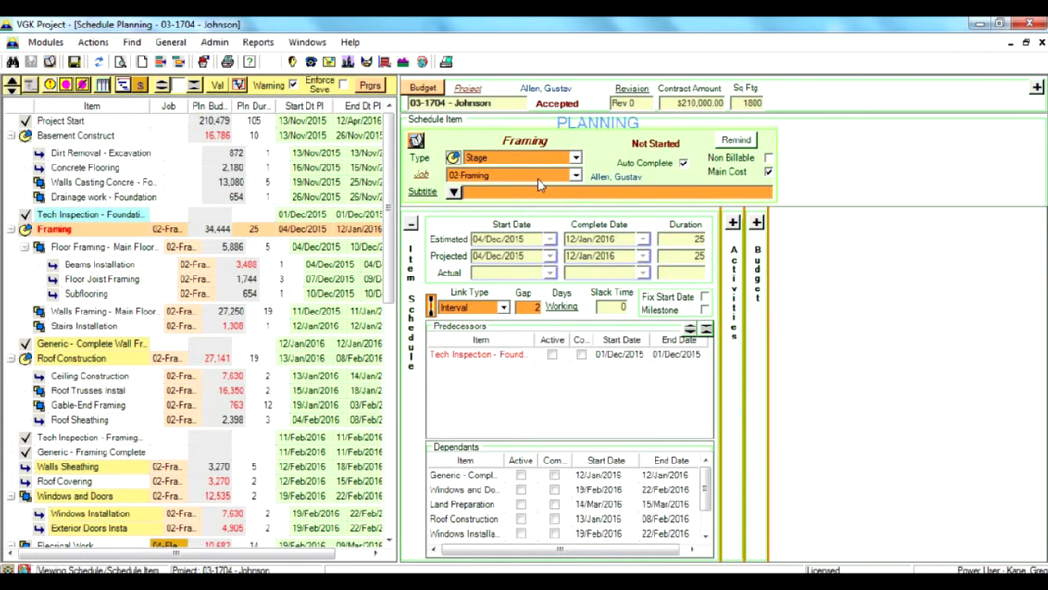
Collapse the Framing stage's item schedule and examine its budget and activities in the project plan
click(411, 223)
click(460, 224)
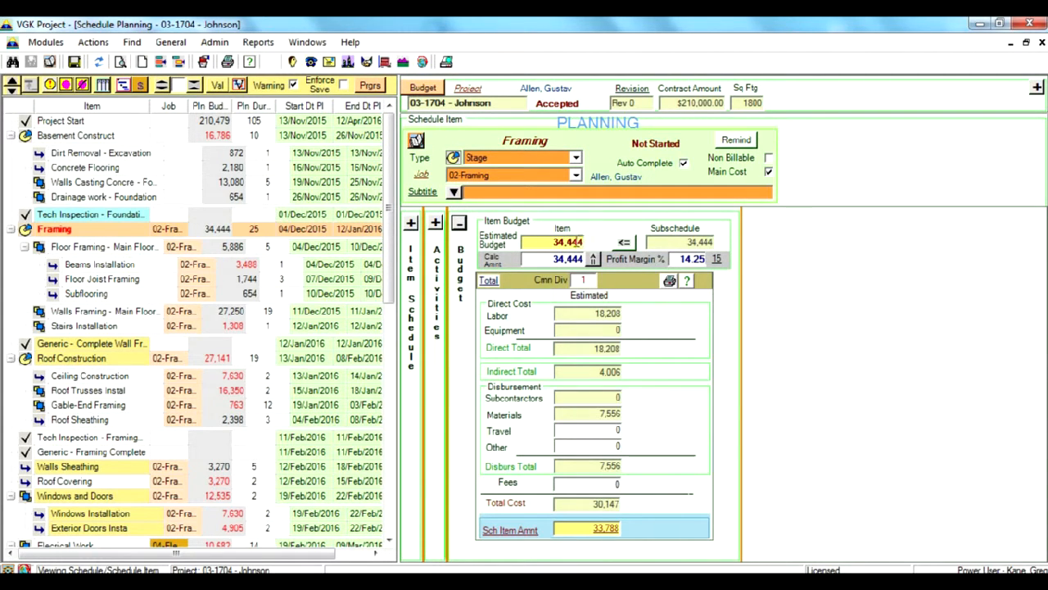
click(460, 224)
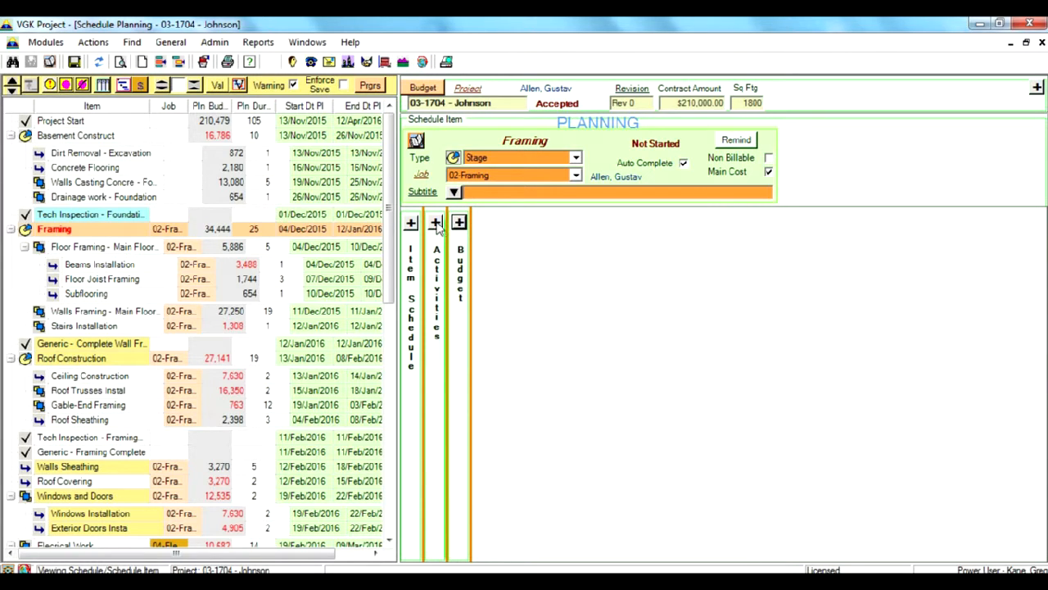
click(436, 224)
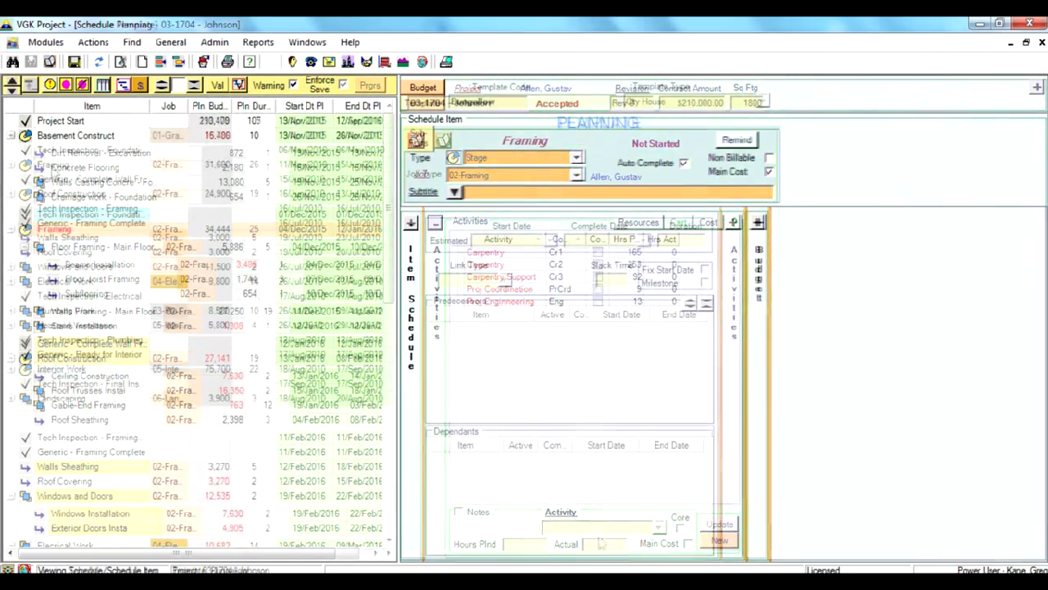
Open the Framing stage from the expanded Bungallow template and examine its Activities and Parts / Materials
click(163, 85)
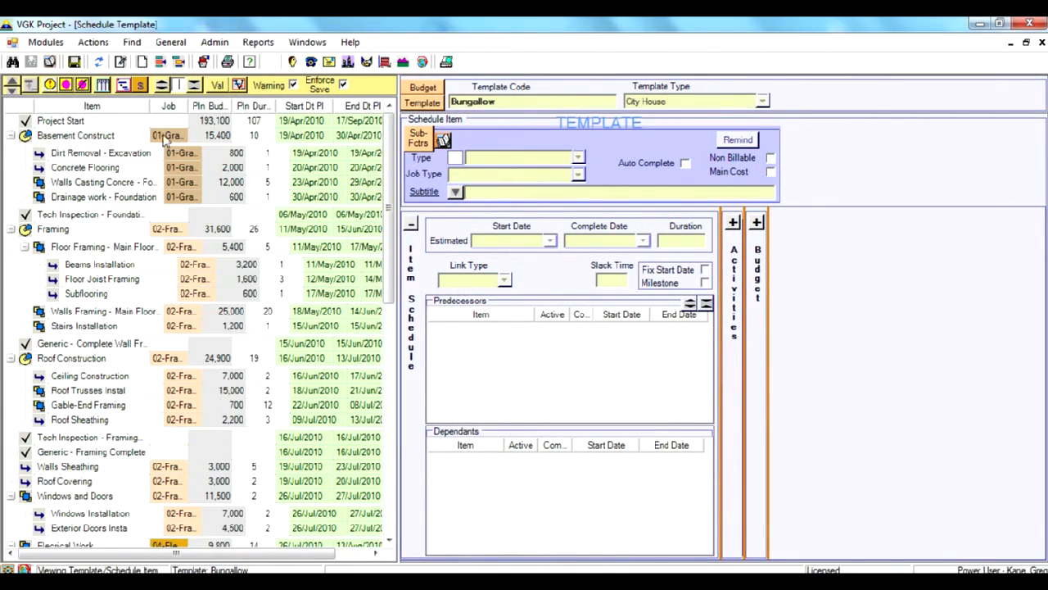
click(82, 230)
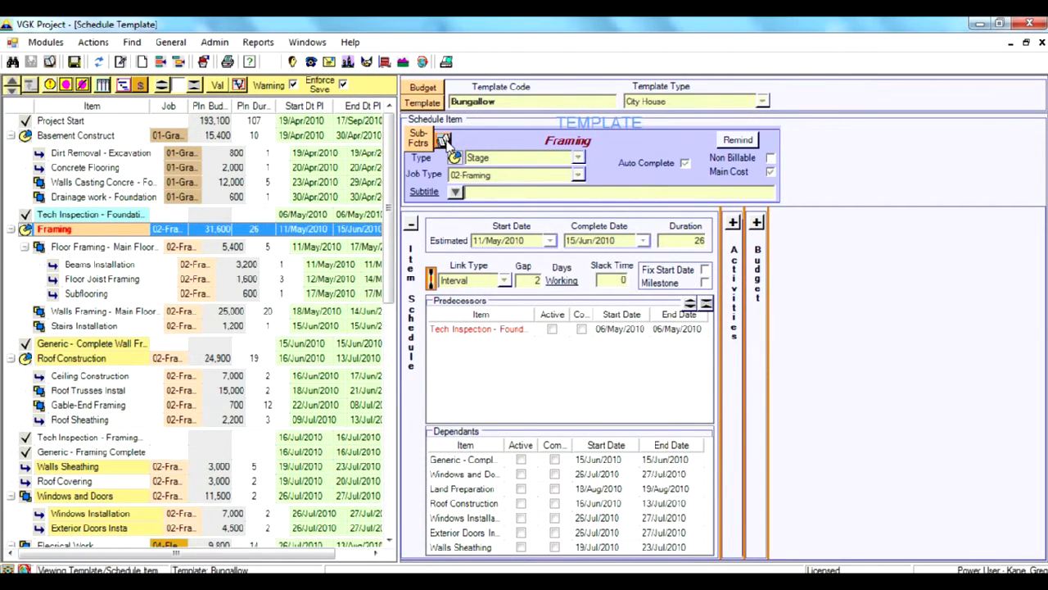
click(443, 141)
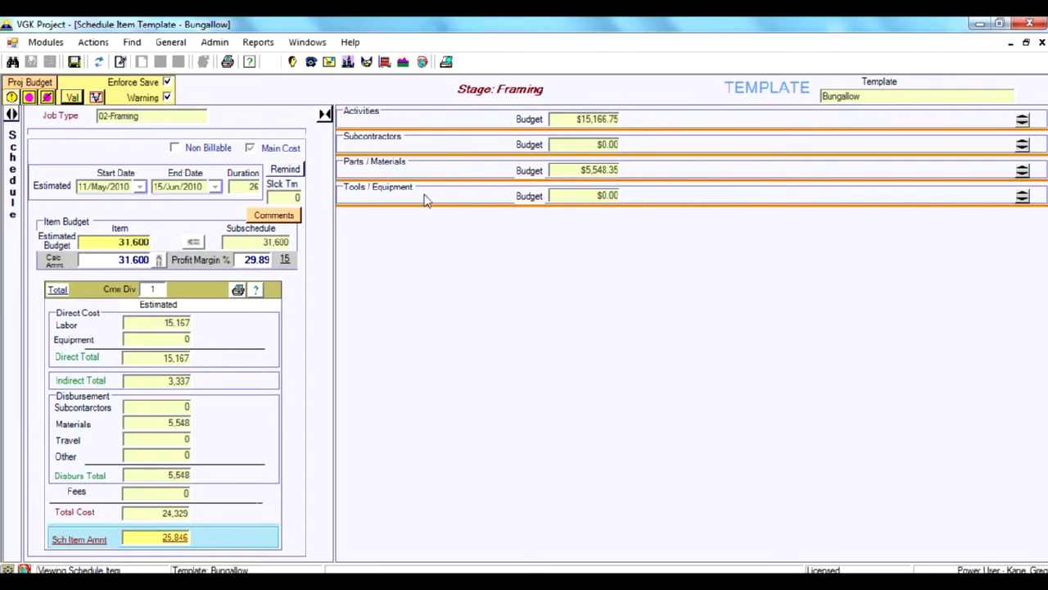
click(1022, 121)
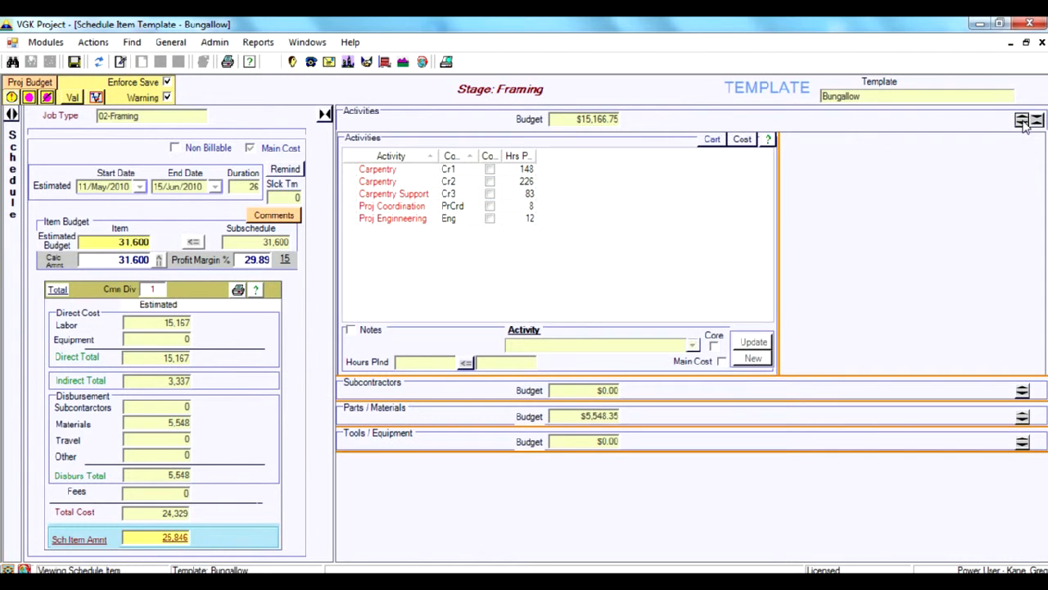
click(1037, 121)
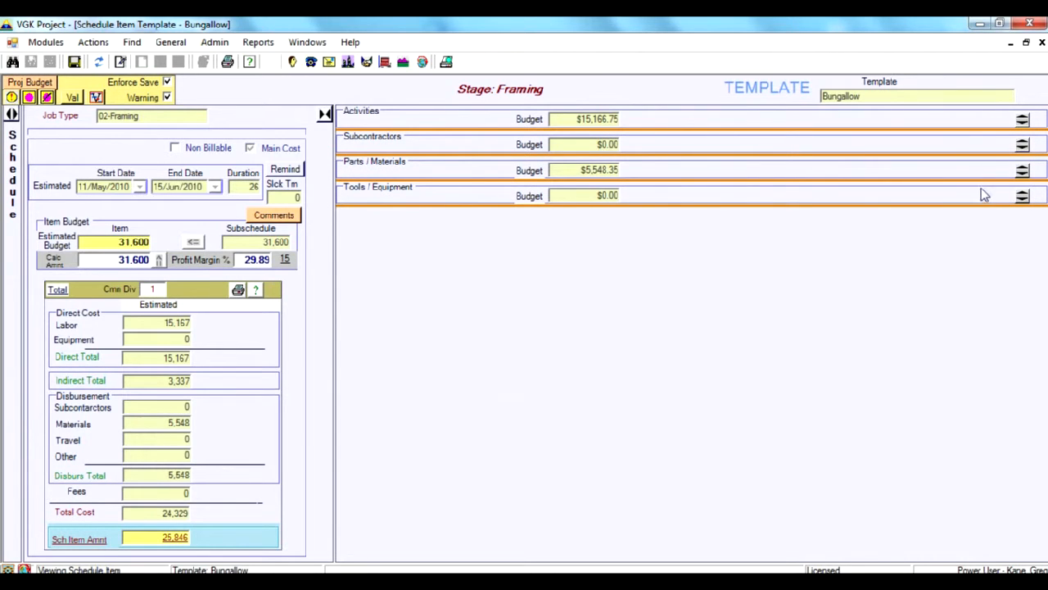
click(1023, 171)
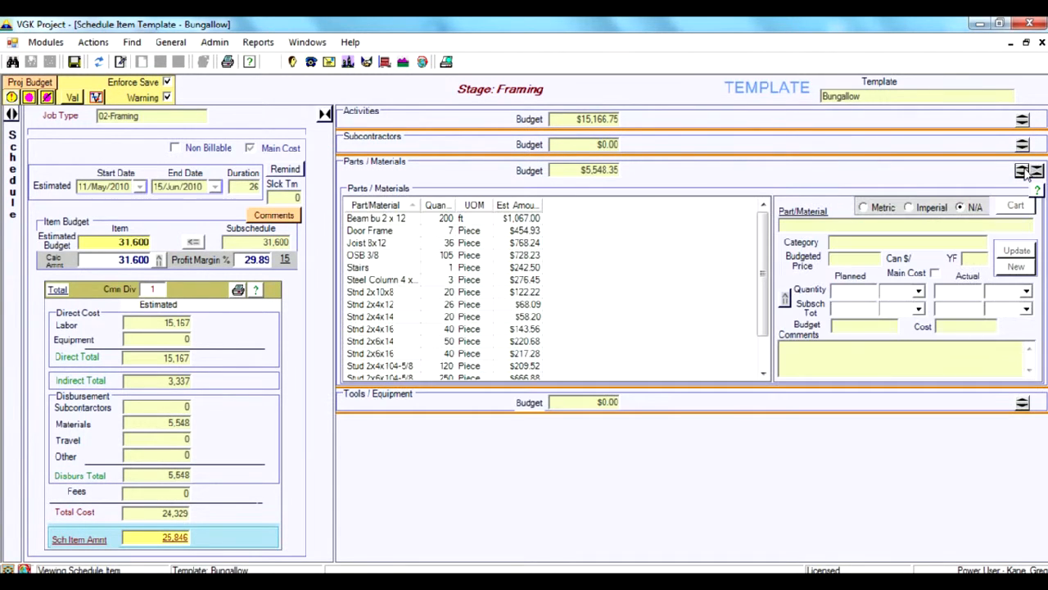
click(1038, 170)
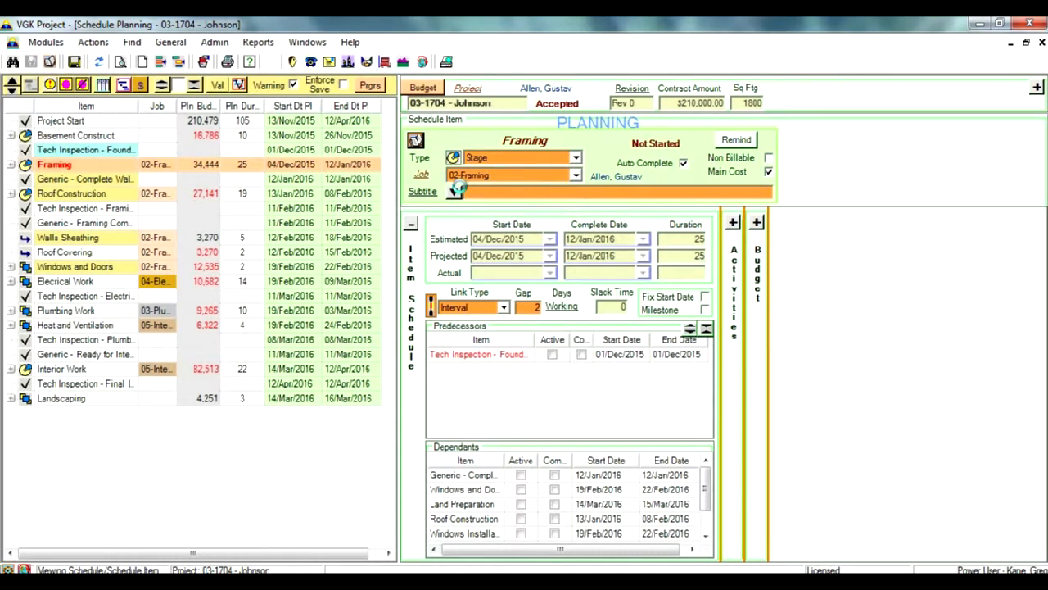
Open the project's Framing stage in Schedule Item Planning and examine its Activities - Resources and Parts / Materials
click(457, 190)
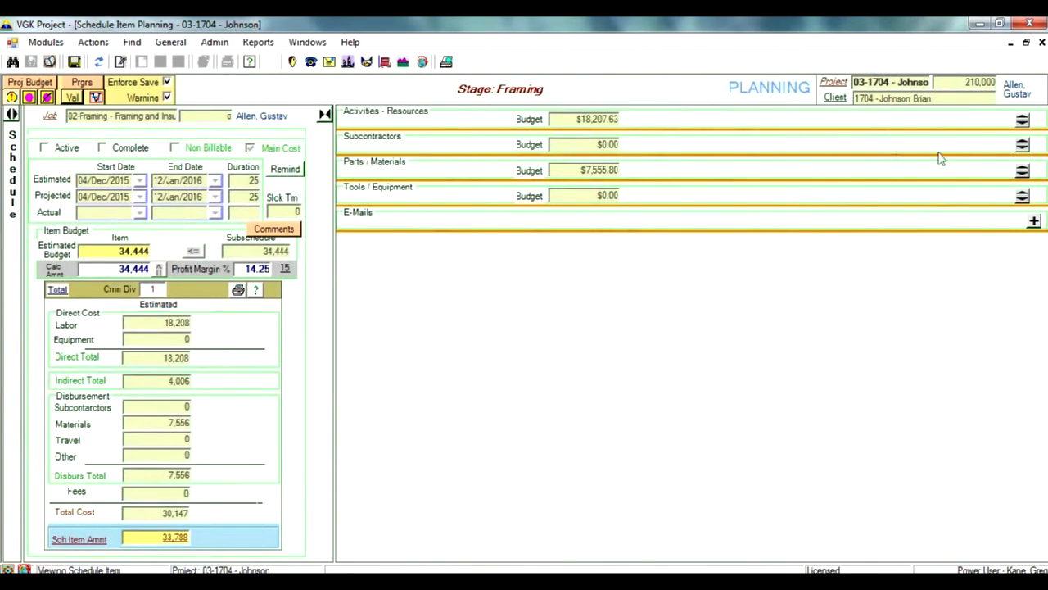
click(1022, 120)
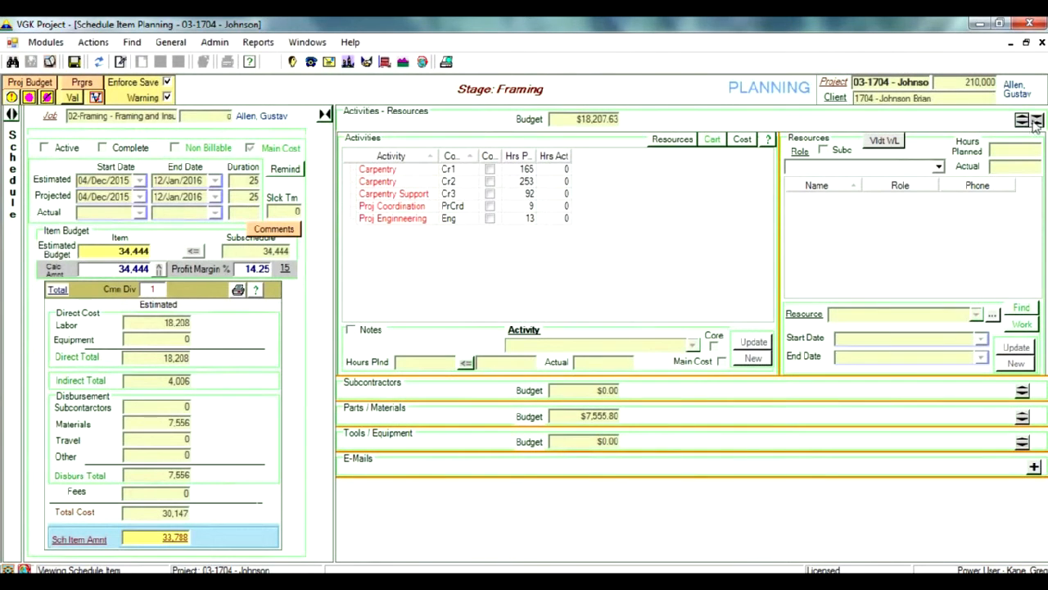
click(1037, 120)
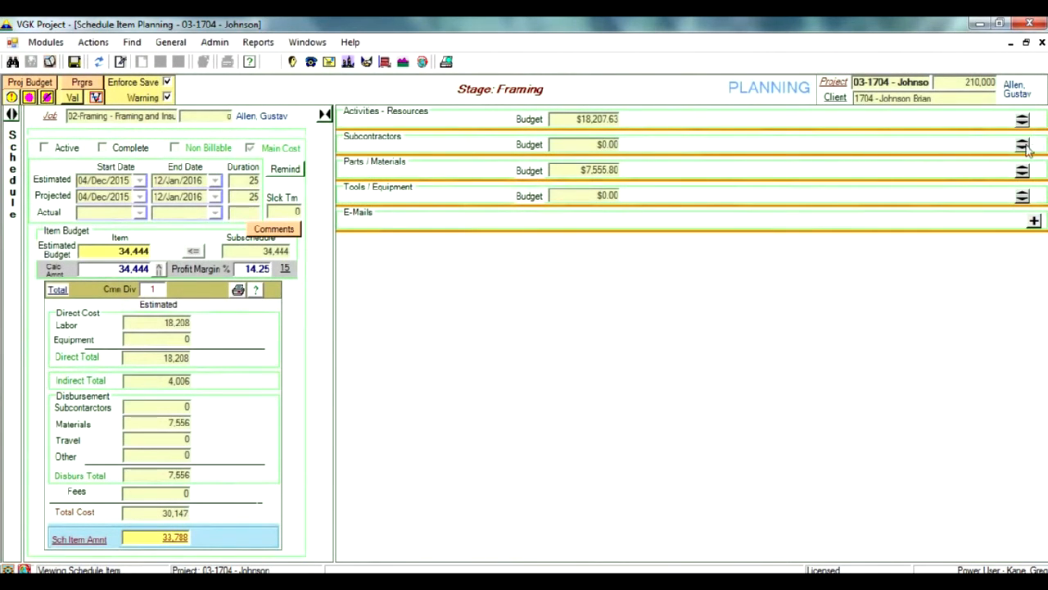
click(1022, 170)
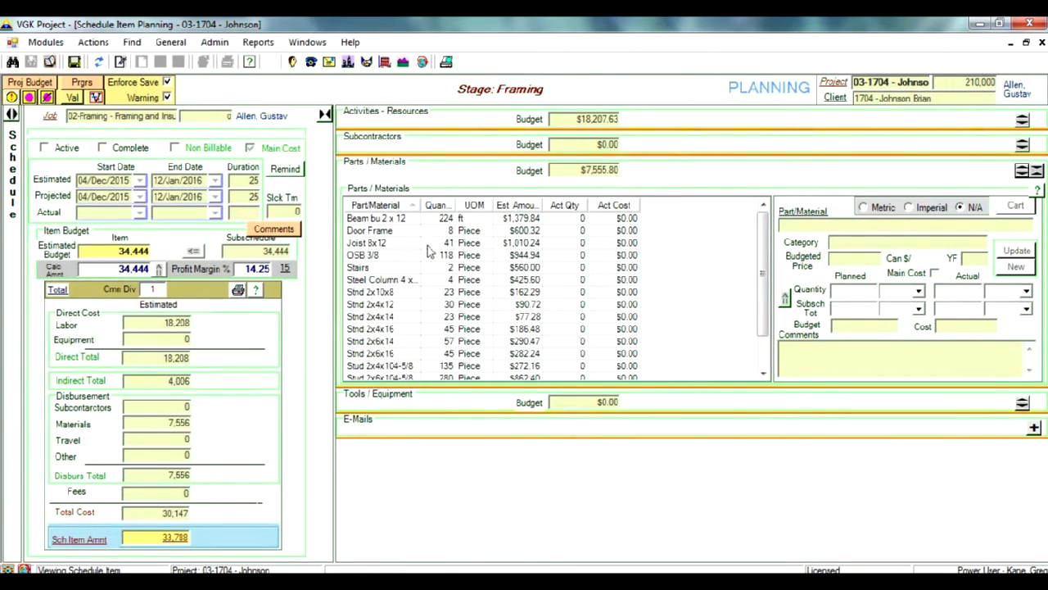
click(1039, 173)
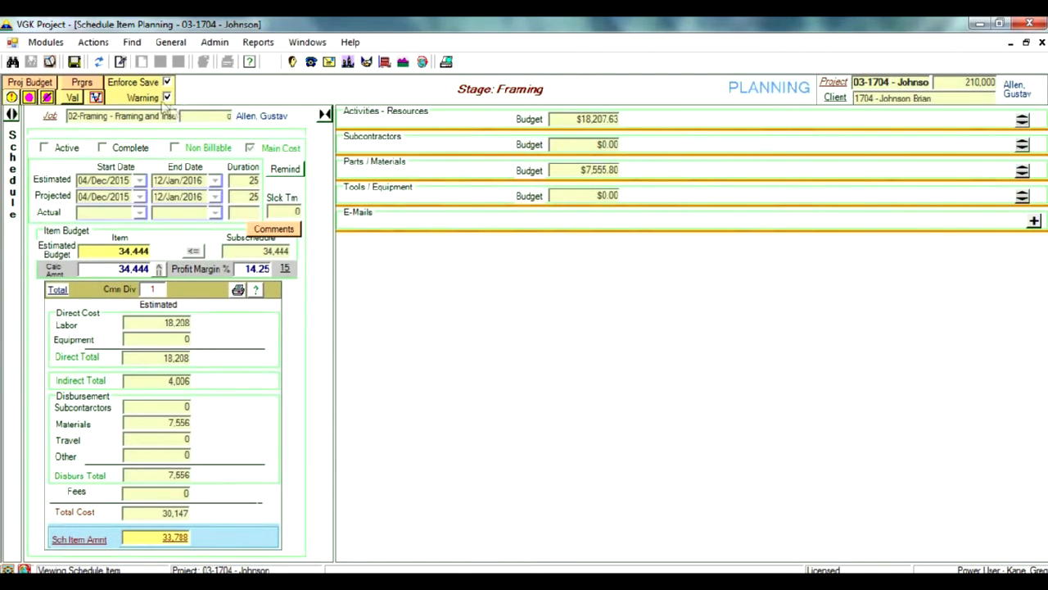
Switch to the Basement Construct stage, examine its expanded subcontractor breakdown, and close the item discarding changes
click(13, 114)
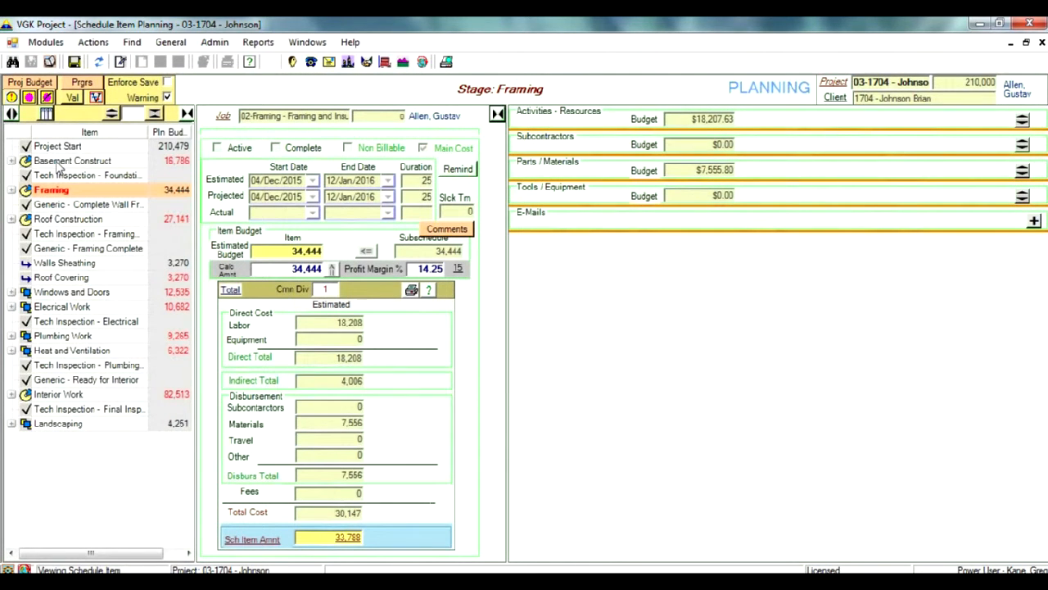
click(53, 161)
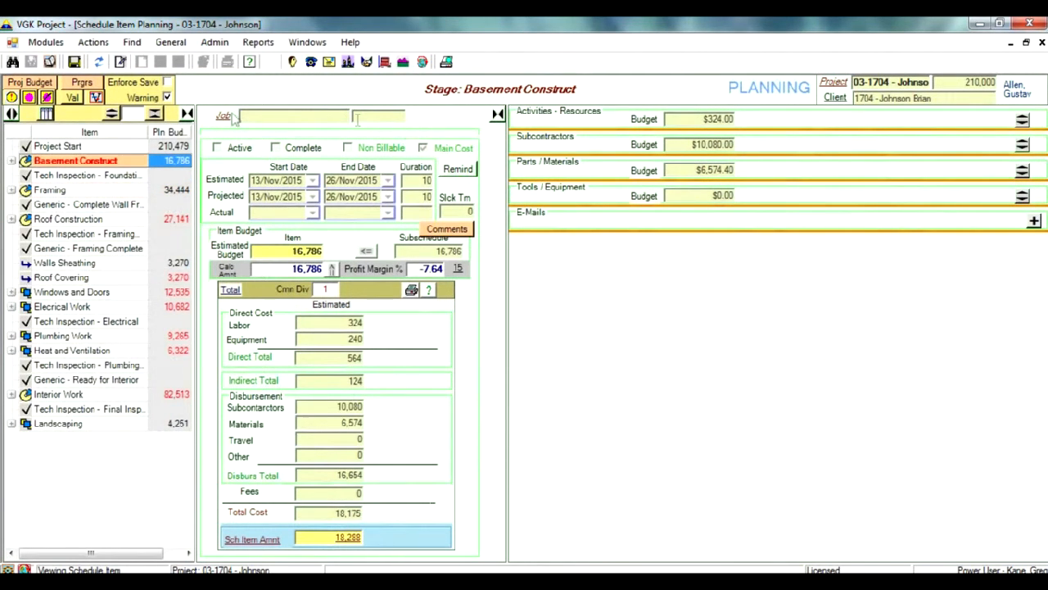
click(188, 114)
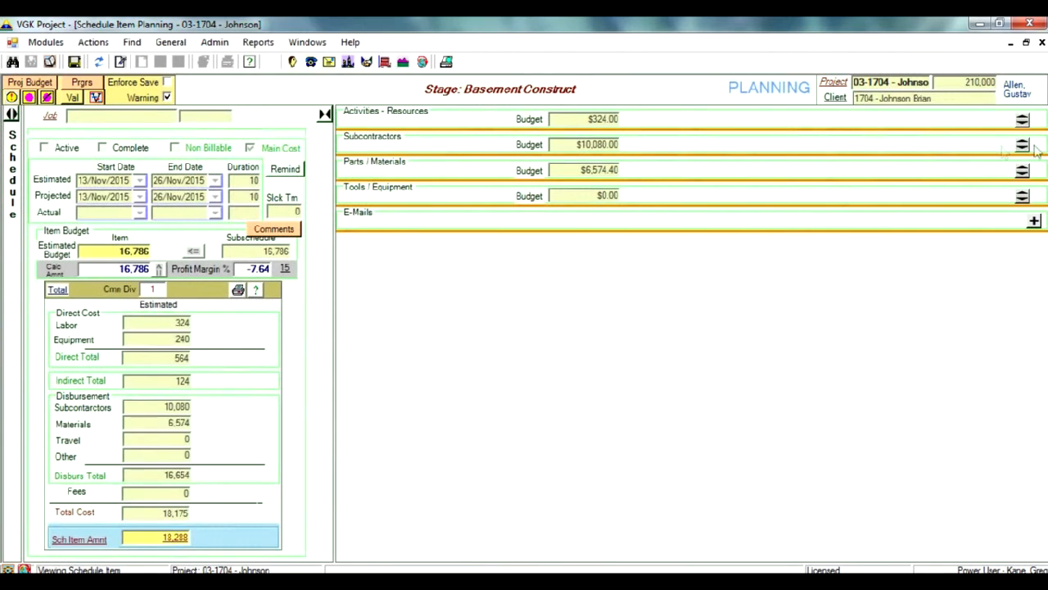
click(1022, 145)
click(350, 189)
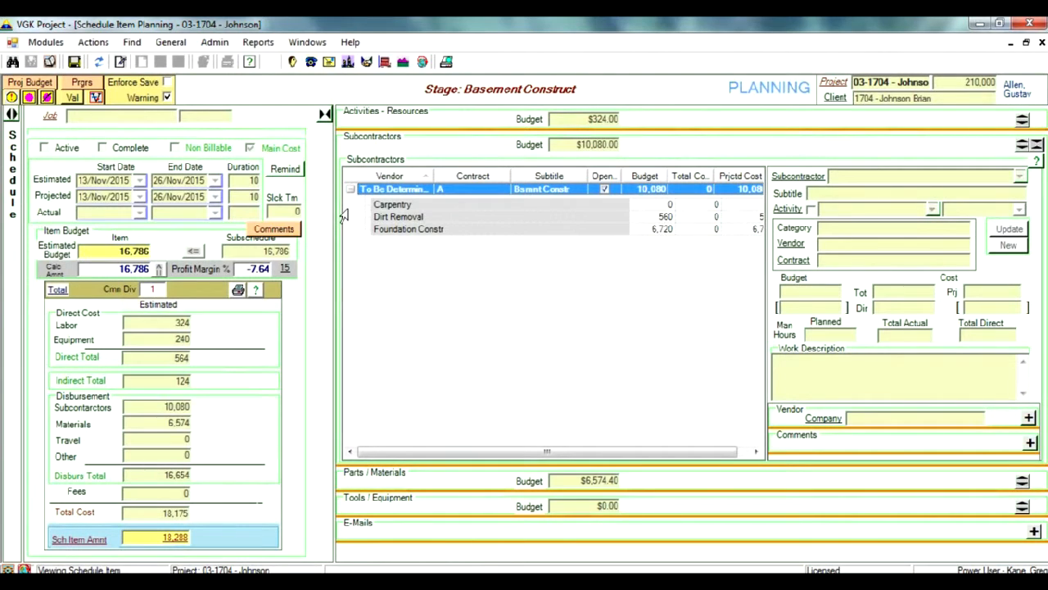
click(1043, 43)
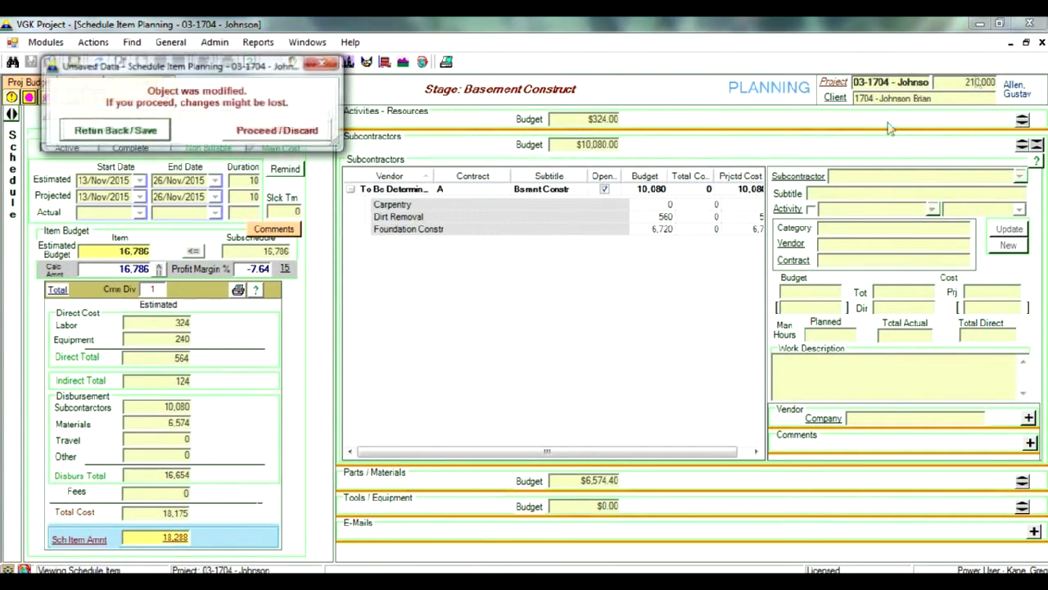
click(276, 131)
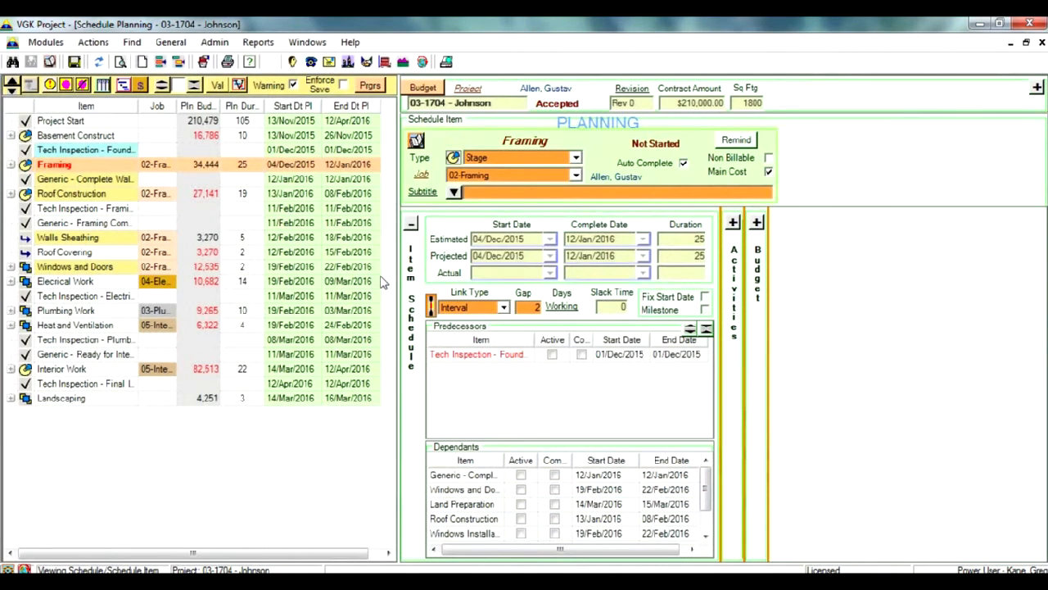